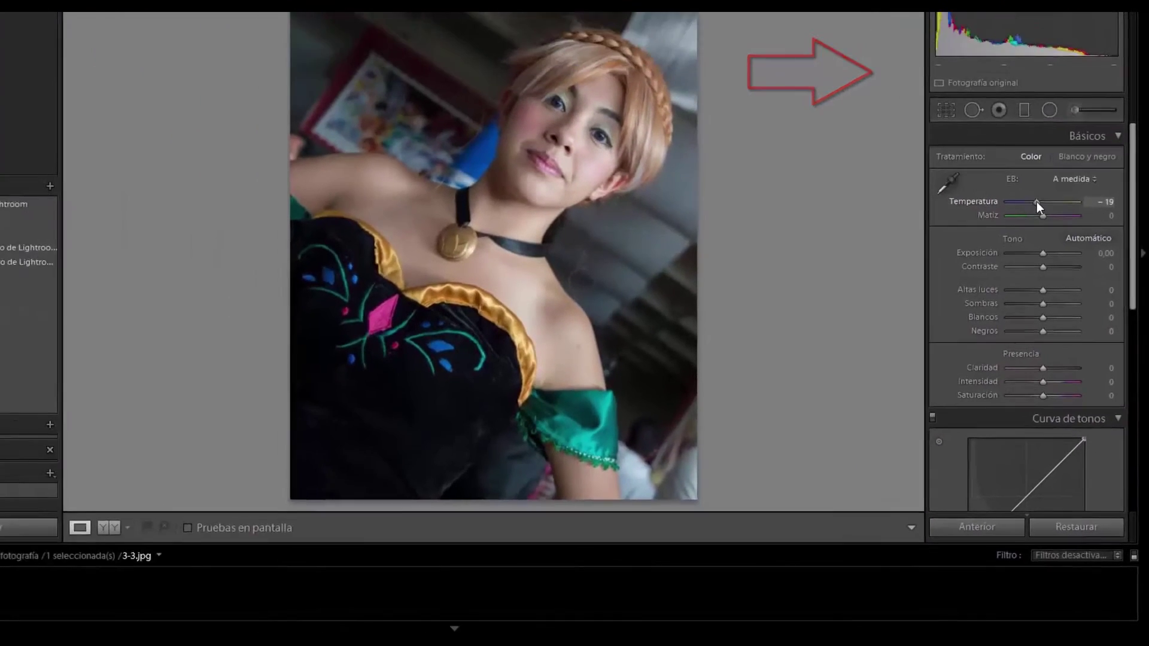
- Warm the white balance Temperatura slider slightly to +6
{"action": "mouse_move", "coordinate": [1061, 276]}
{"action": "left_mouse_down"}
{"action": "mouse_move", "coordinate": [1040, 274]}
{"action": "mouse_move", "coordinate": [1083, 276]}
{"action": "mouse_move", "coordinate": [1063, 275]}
{"action": "left_mouse_up"}
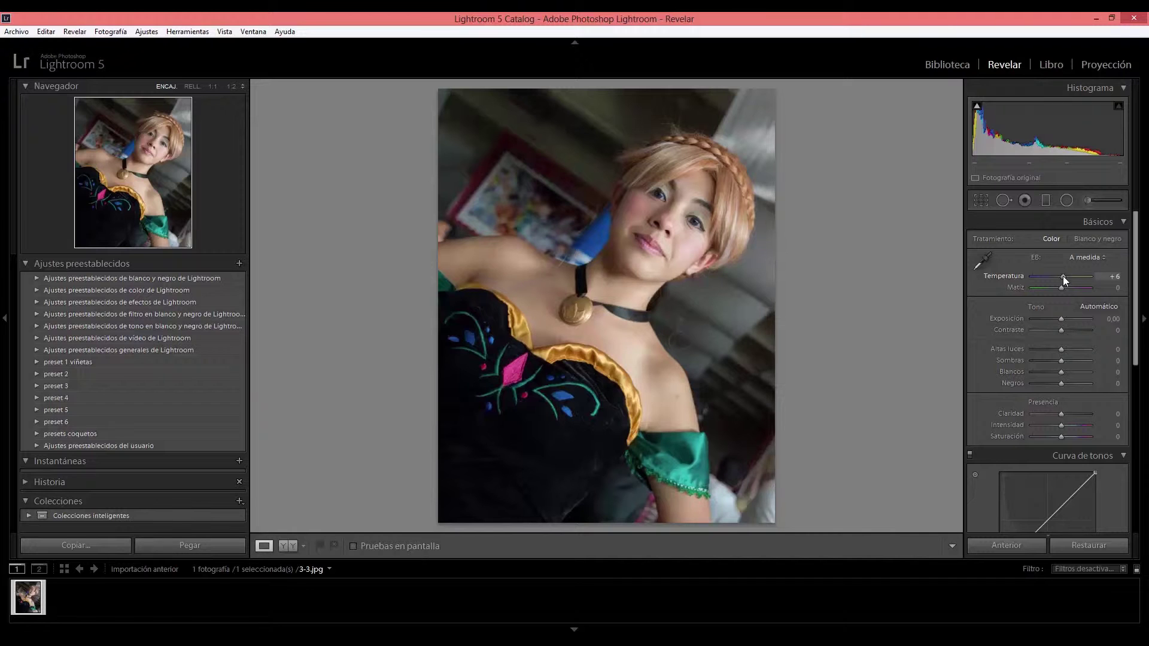
- Reset temperature, then set white balance to -6 temperature and +8 tint
{"action": "double_click", "coordinate": [1061, 276]}
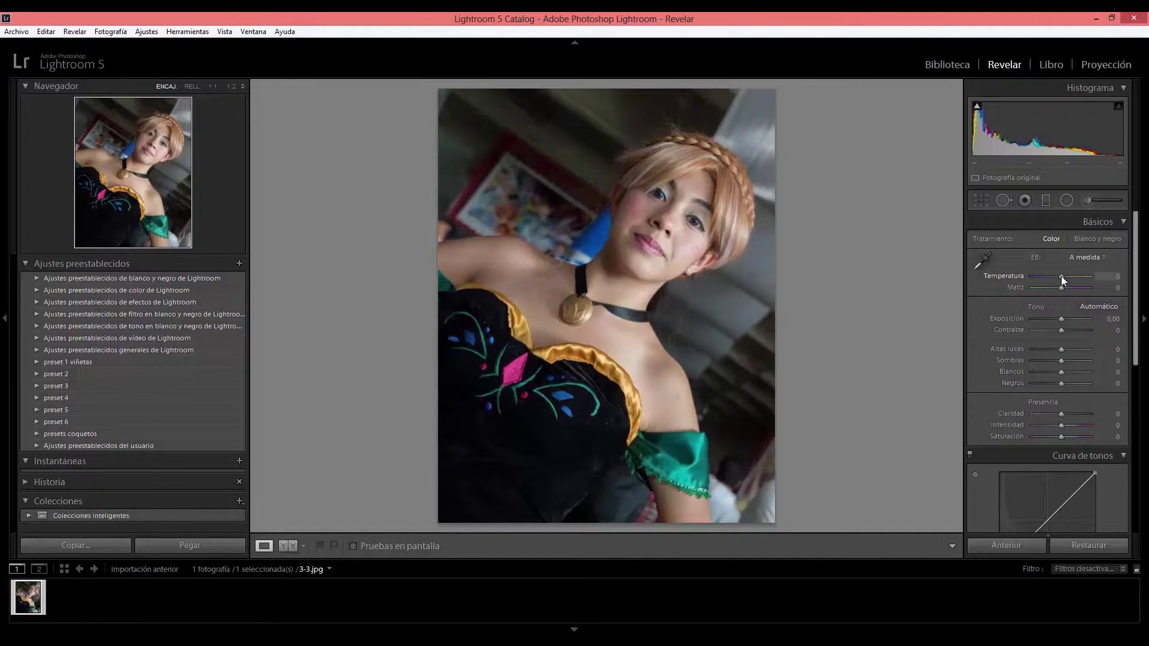
{"action": "left_click_drag", "start_coordinate": [1061, 277], "coordinate": [1060, 275]}
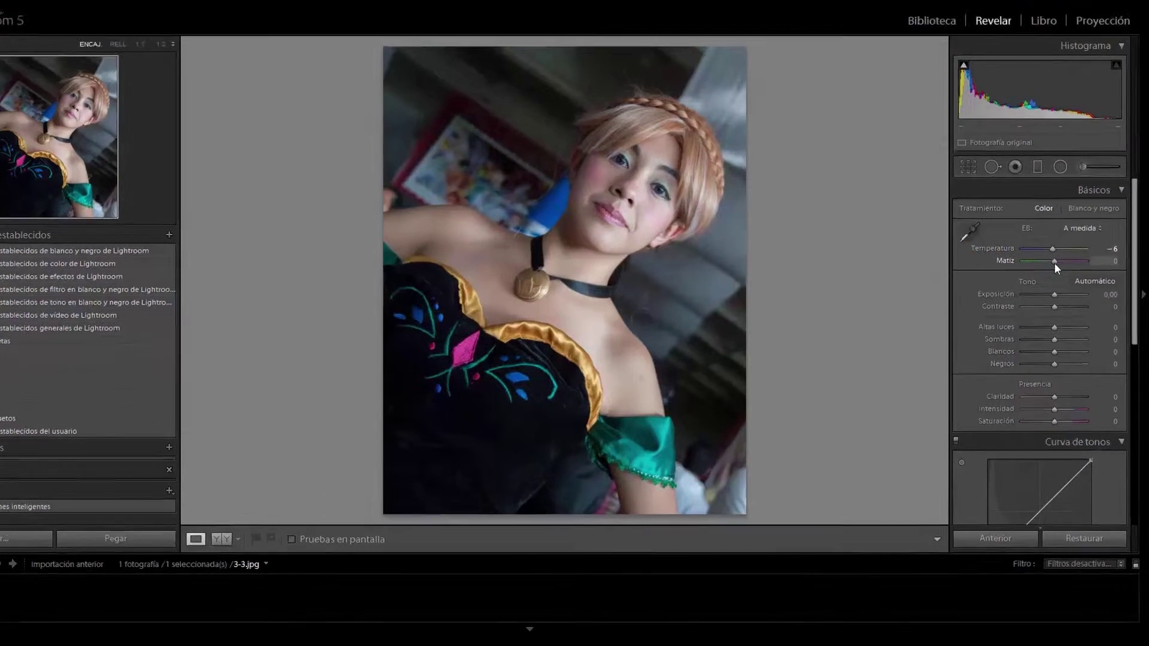
{"action": "mouse_move", "coordinate": [1061, 288]}
{"action": "left_mouse_down"}
{"action": "mouse_move", "coordinate": [1047, 288]}
{"action": "mouse_move", "coordinate": [1072, 286]}
{"action": "mouse_move", "coordinate": [1062, 287]}
{"action": "left_mouse_up"}
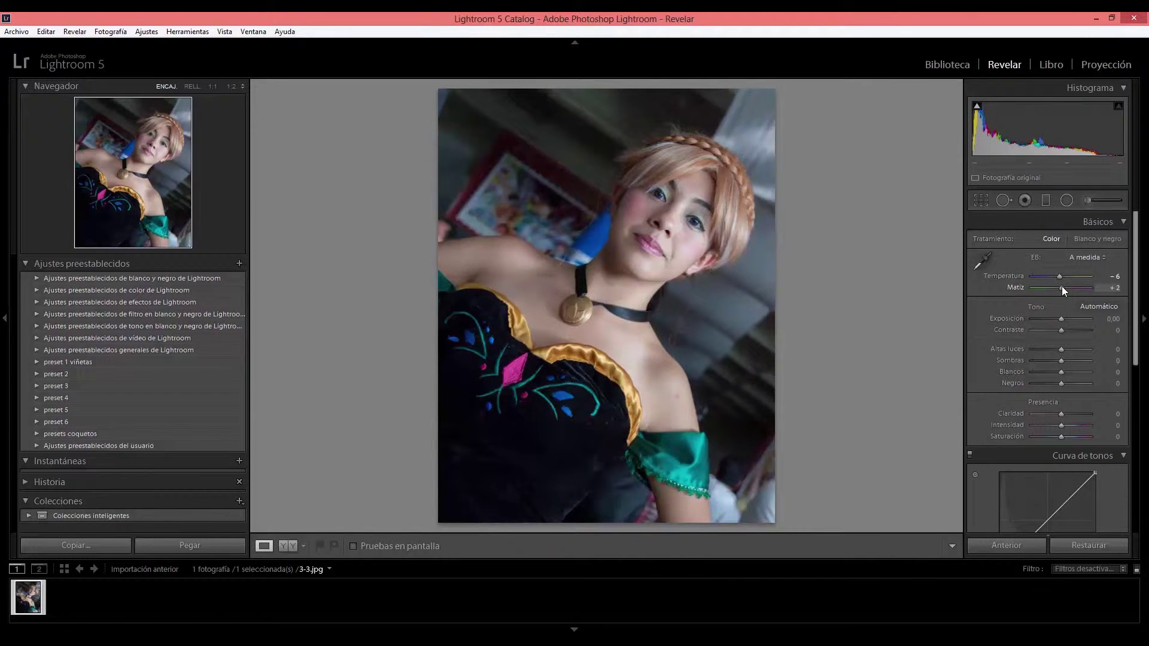
{"action": "left_click_drag", "start_coordinate": [1062, 288], "coordinate": [1064, 288]}
- Compare darker and brighter exposures, settling Exposición at +0.21
{"action": "mouse_move", "coordinate": [1060, 319]}
{"action": "left_mouse_down"}
{"action": "mouse_move", "coordinate": [1046, 318]}
{"action": "mouse_move", "coordinate": [1059, 317]}
{"action": "left_mouse_up"}
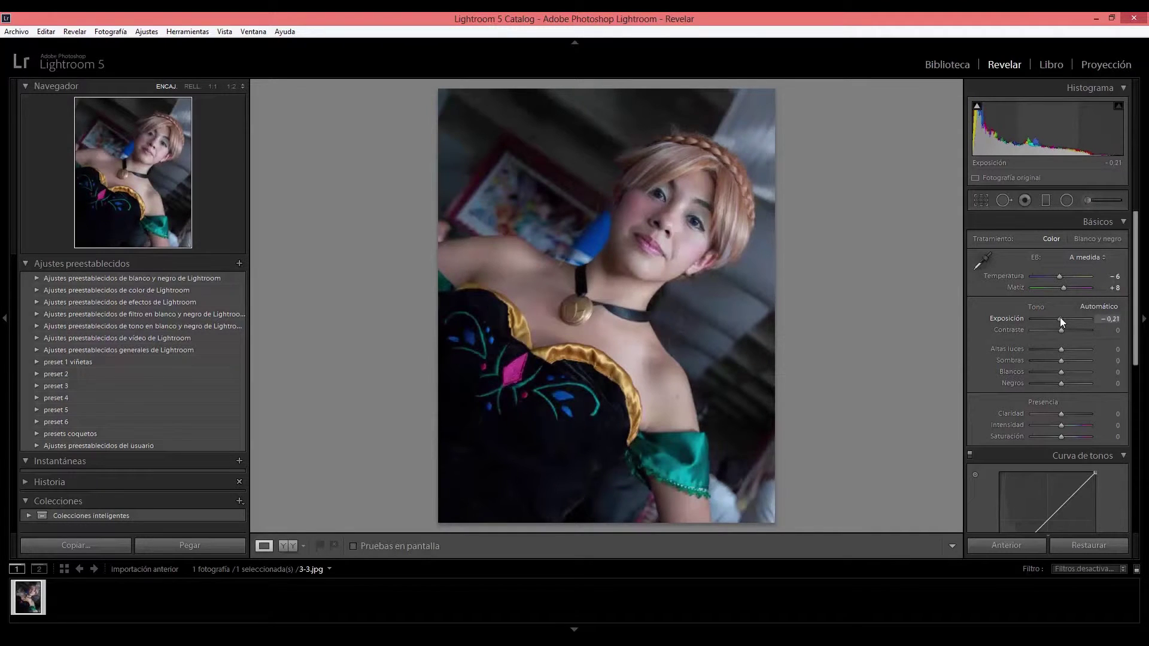
{"action": "left_click_drag", "start_coordinate": [1060, 317], "coordinate": [1068, 317]}
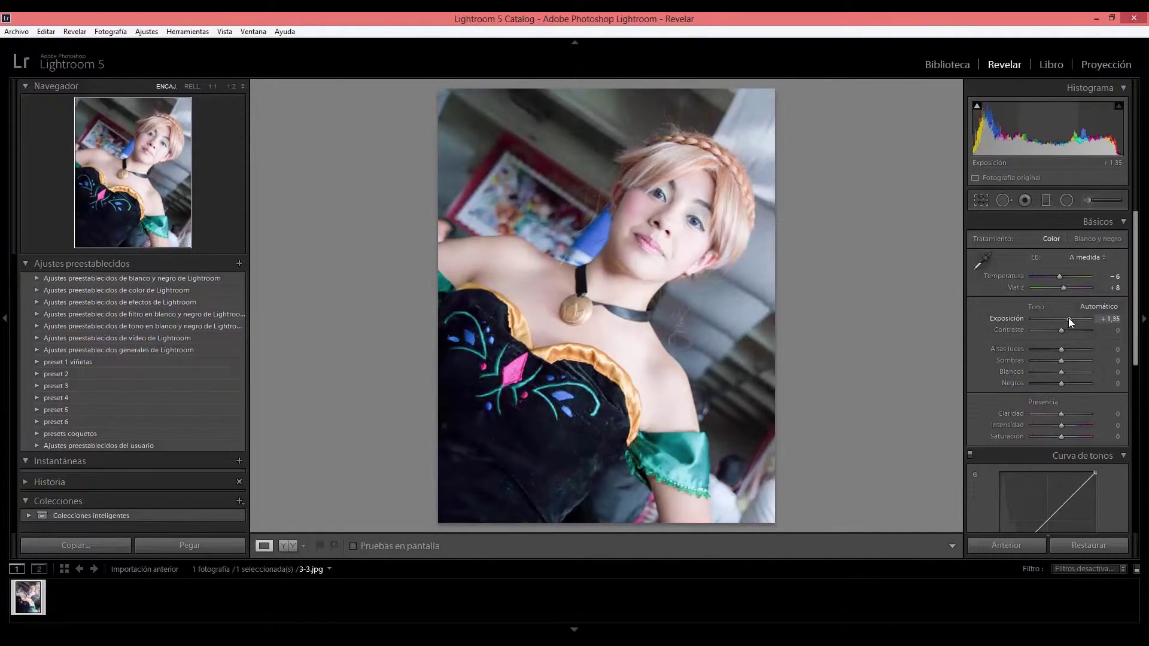
{"action": "left_click_drag", "start_coordinate": [1069, 318], "coordinate": [1075, 317]}
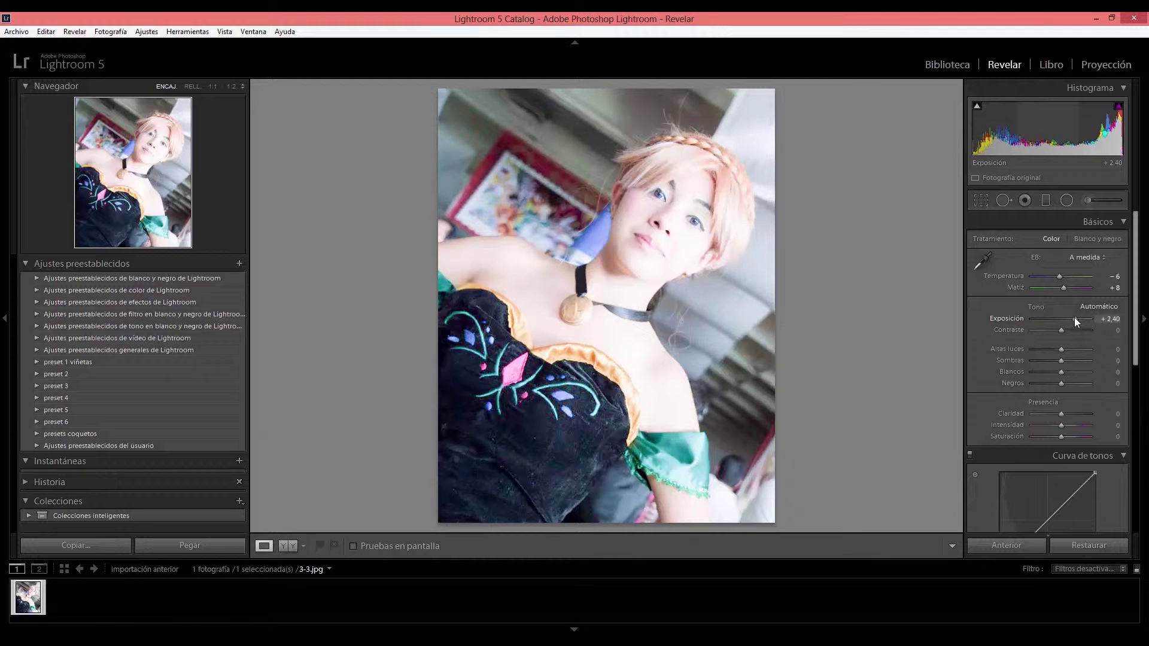
{"action": "mouse_move", "coordinate": [1074, 317]}
{"action": "left_mouse_down"}
{"action": "mouse_move", "coordinate": [1043, 318]}
{"action": "mouse_move", "coordinate": [1061, 319]}
{"action": "left_mouse_up"}
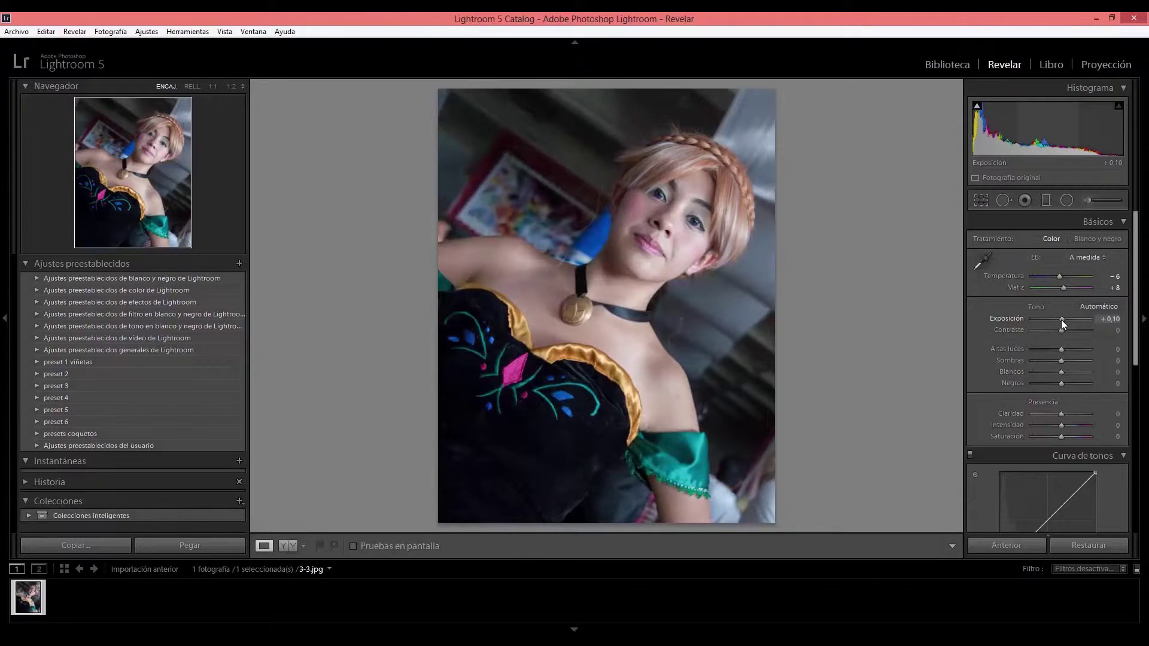
{"action": "left_click_drag", "start_coordinate": [1061, 319], "coordinate": [1062, 319]}
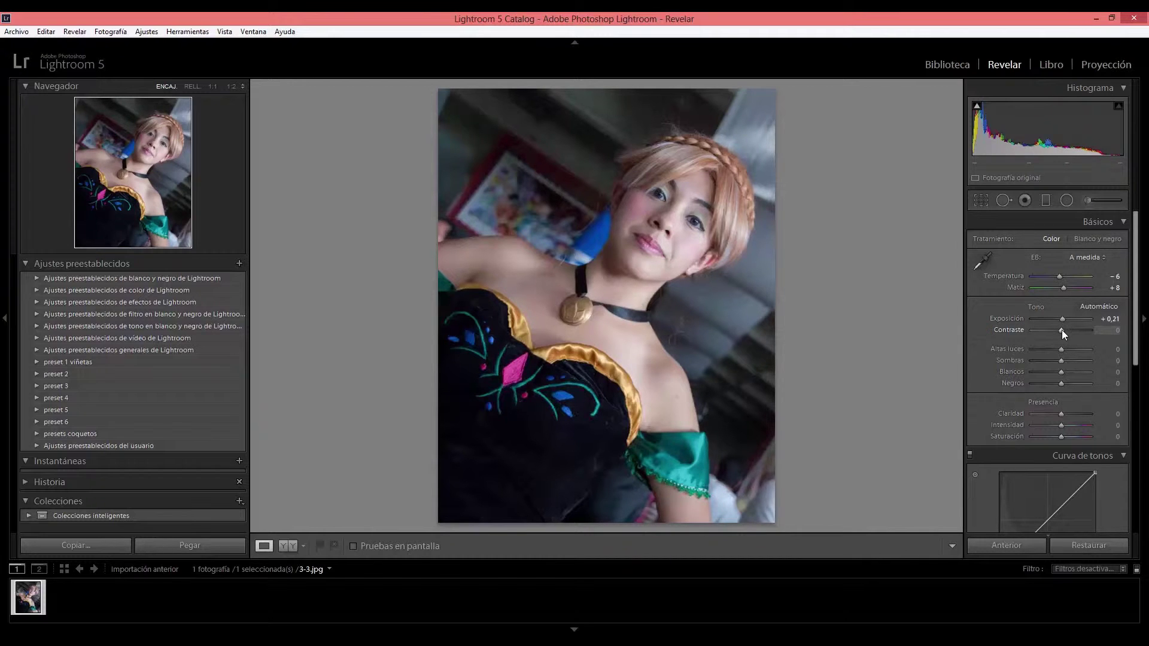
- Compare flat and punchy contrast, then set Contraste to +19
{"action": "left_click_drag", "start_coordinate": [1061, 329], "coordinate": [1030, 329]}
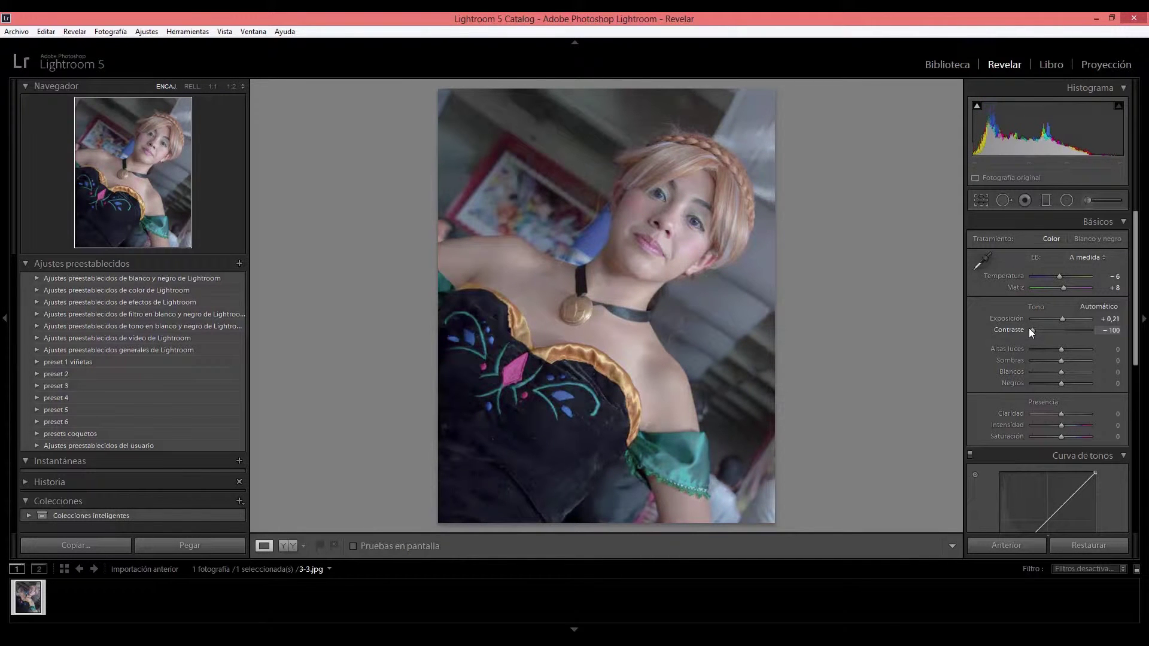
{"action": "left_click_drag", "start_coordinate": [1030, 328], "coordinate": [1094, 333]}
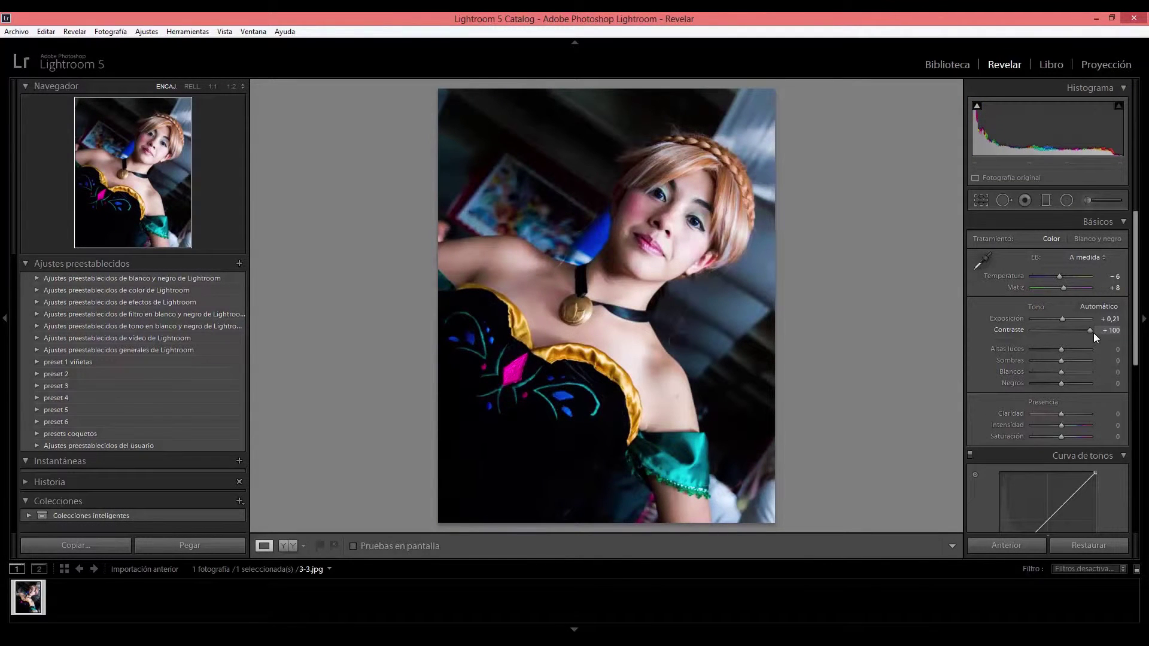
{"action": "left_click_drag", "start_coordinate": [1093, 332], "coordinate": [1069, 334]}
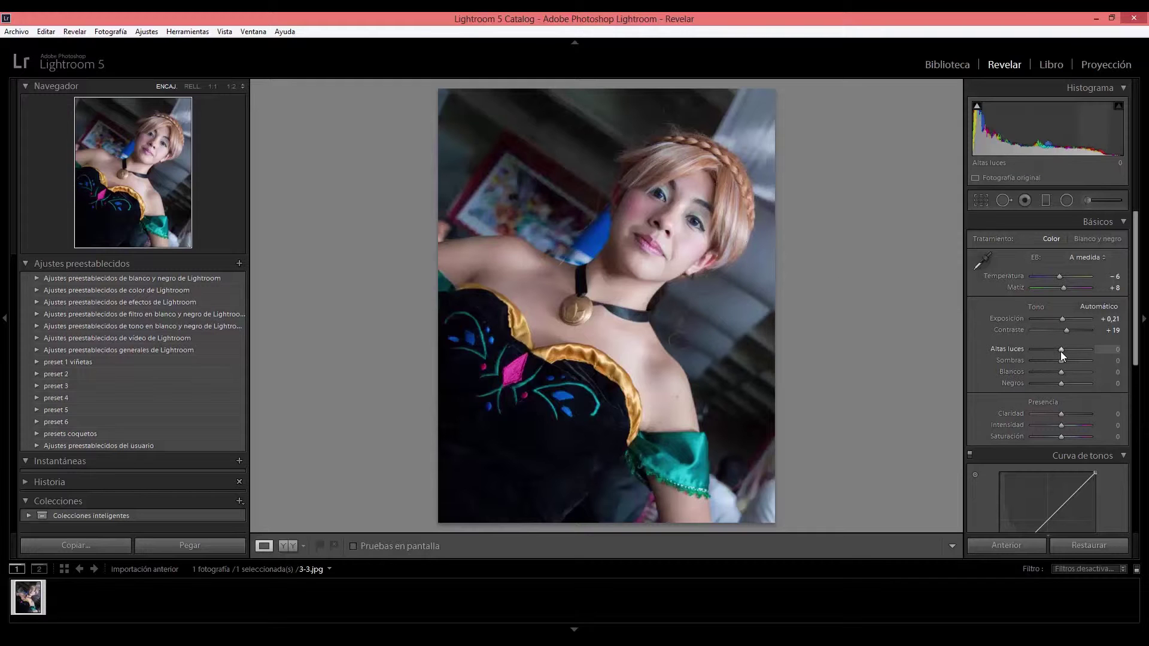
- Set Altas luces to +25 and lift Sombras to +94
{"action": "left_click_drag", "start_coordinate": [1058, 351], "coordinate": [1028, 347]}
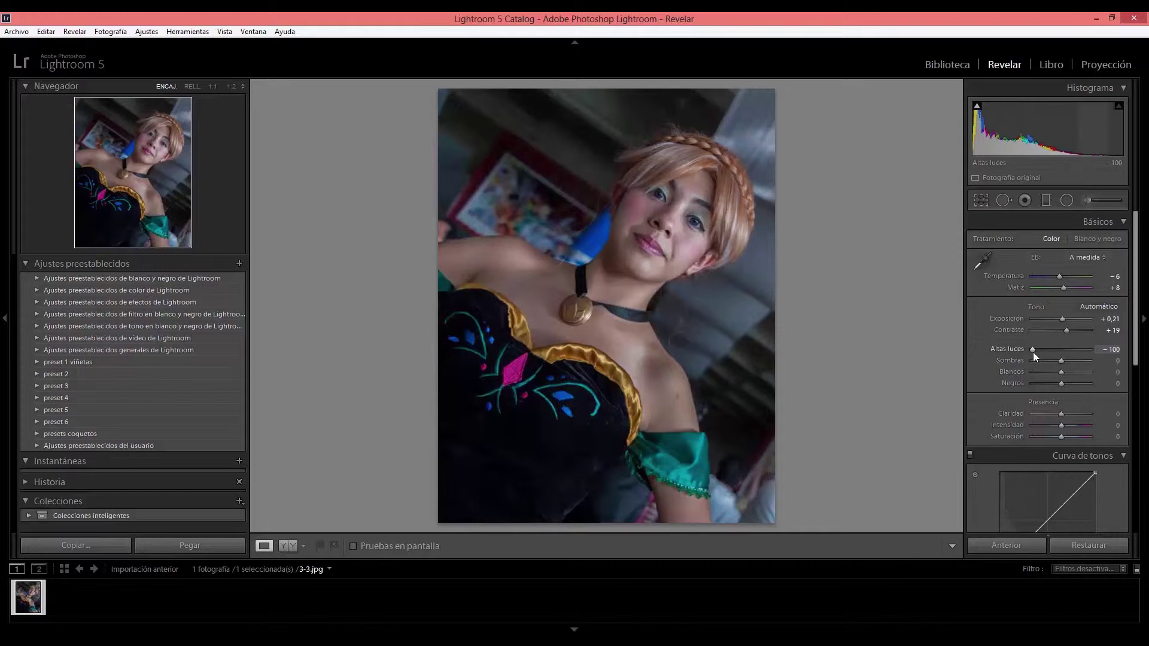
{"action": "left_click_drag", "start_coordinate": [1037, 348], "coordinate": [1061, 350]}
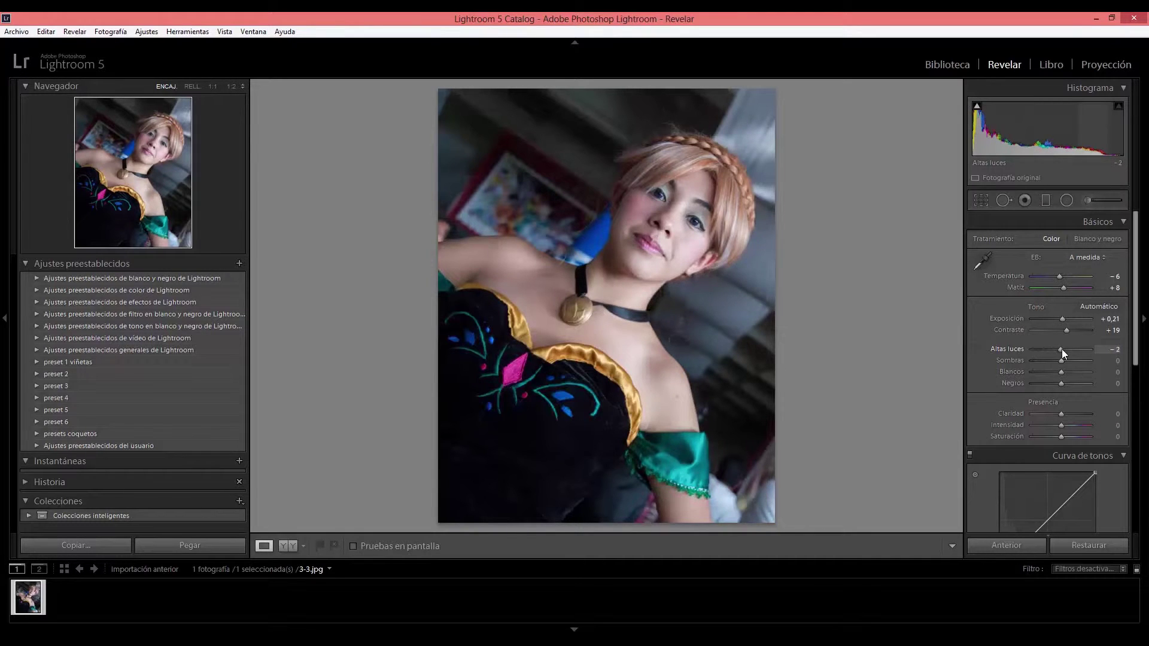
{"action": "left_click_drag", "start_coordinate": [1068, 349], "coordinate": [1065, 349]}
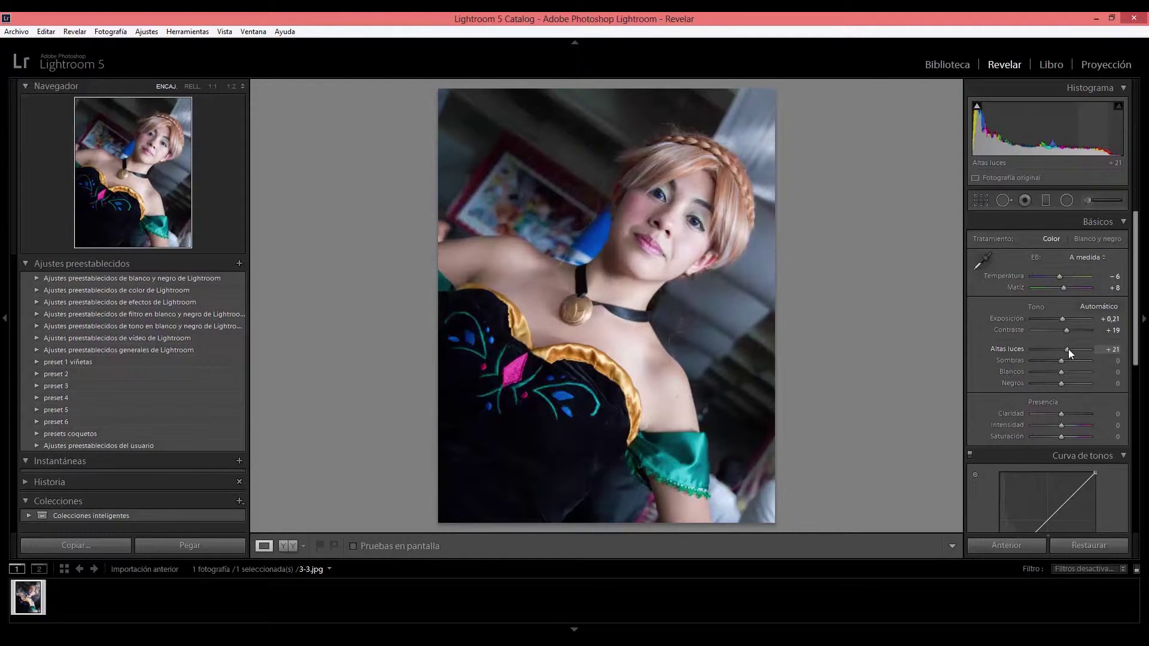
{"action": "left_click_drag", "start_coordinate": [1067, 349], "coordinate": [1070, 350]}
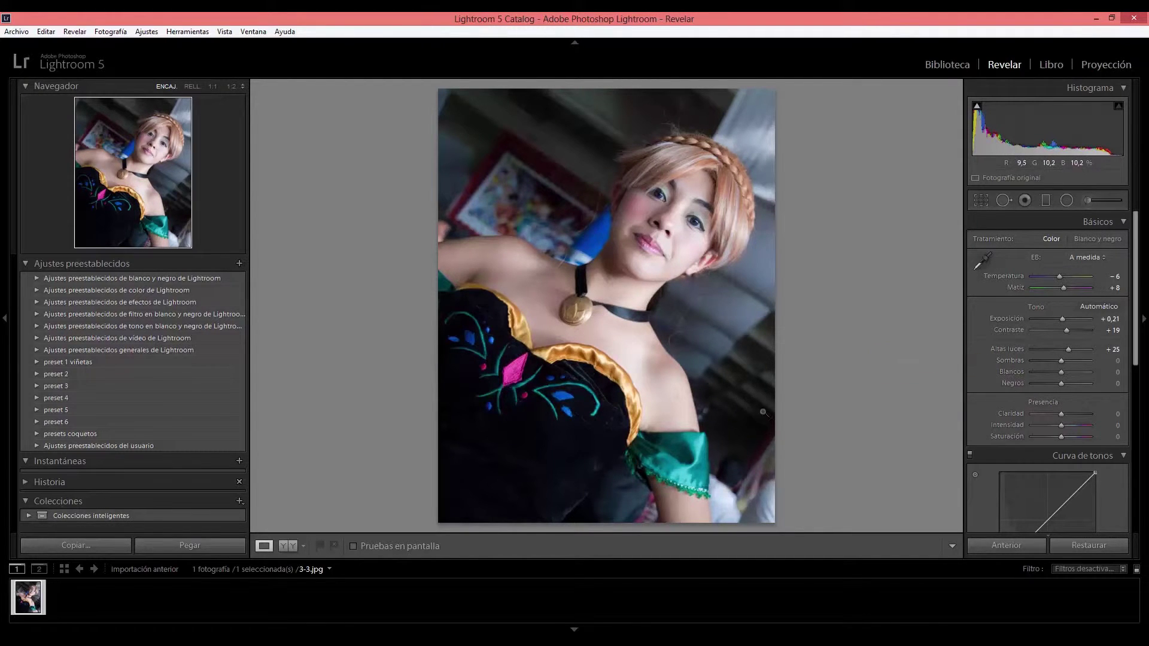
{"action": "mouse_move", "coordinate": [1061, 360]}
{"action": "left_mouse_down"}
{"action": "mouse_move", "coordinate": [1029, 361]}
{"action": "mouse_move", "coordinate": [1089, 360]}
{"action": "left_mouse_up"}
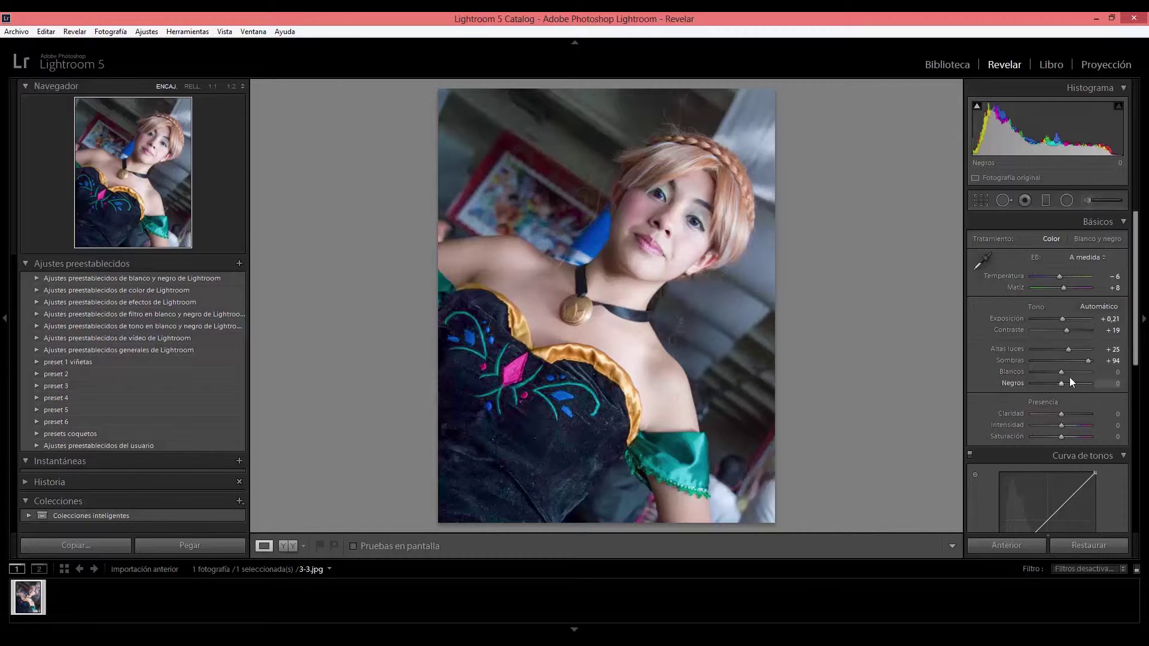
- Ease Sombras back to +17 and set Blancos to +10
{"action": "left_click_drag", "start_coordinate": [1087, 361], "coordinate": [1057, 363]}
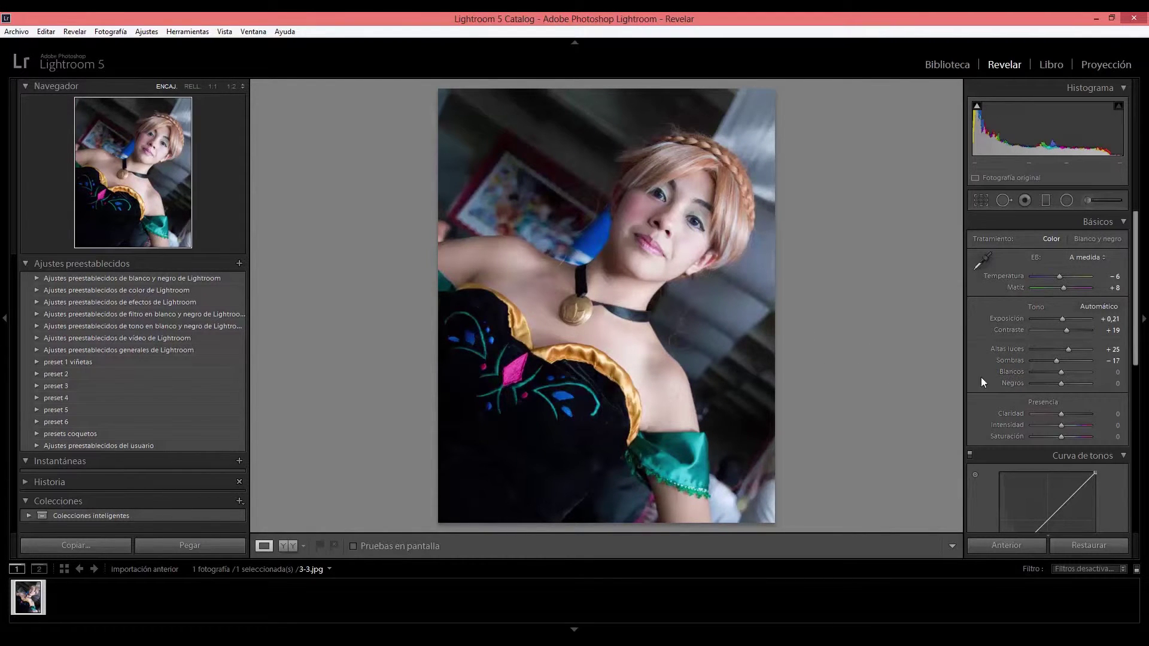
{"action": "mouse_move", "coordinate": [1061, 372]}
{"action": "left_mouse_down"}
{"action": "mouse_move", "coordinate": [1031, 377]}
{"action": "mouse_move", "coordinate": [1082, 371]}
{"action": "mouse_move", "coordinate": [1064, 373]}
{"action": "left_mouse_up"}
- Darken the blacks, then compare clarity extremes and settle Claridad at -4
{"action": "mouse_move", "coordinate": [1061, 384]}
{"action": "left_mouse_down"}
{"action": "mouse_move", "coordinate": [1043, 383]}
{"action": "mouse_move", "coordinate": [1056, 383]}
{"action": "left_mouse_up"}
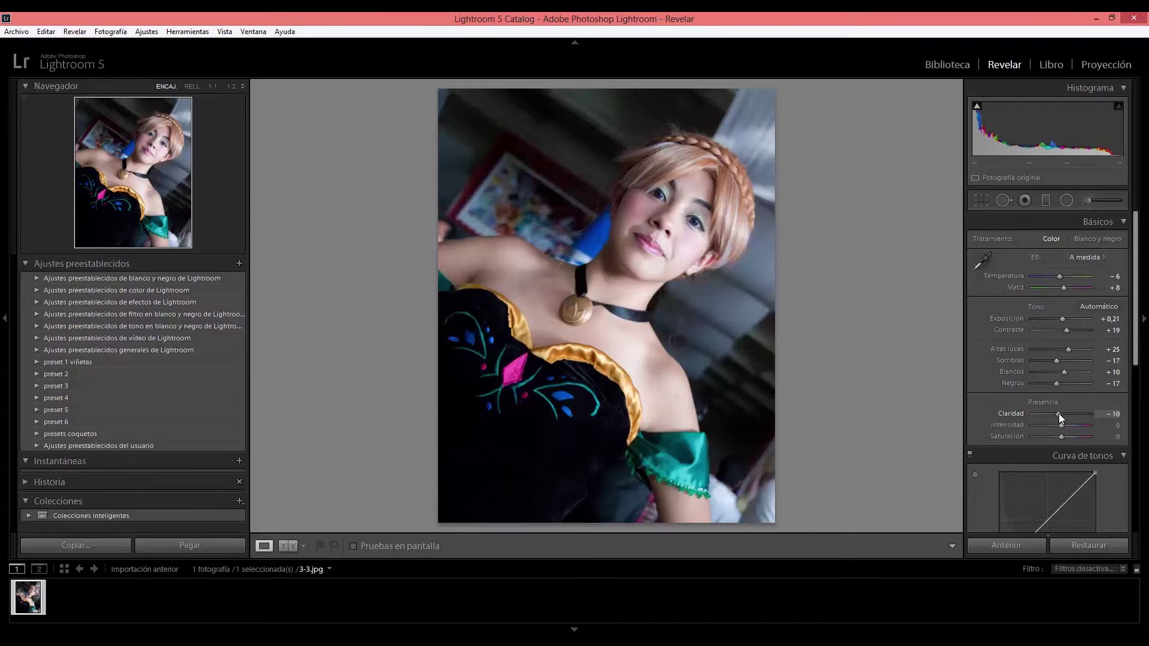
{"action": "left_click_drag", "start_coordinate": [1046, 414], "coordinate": [1046, 415]}
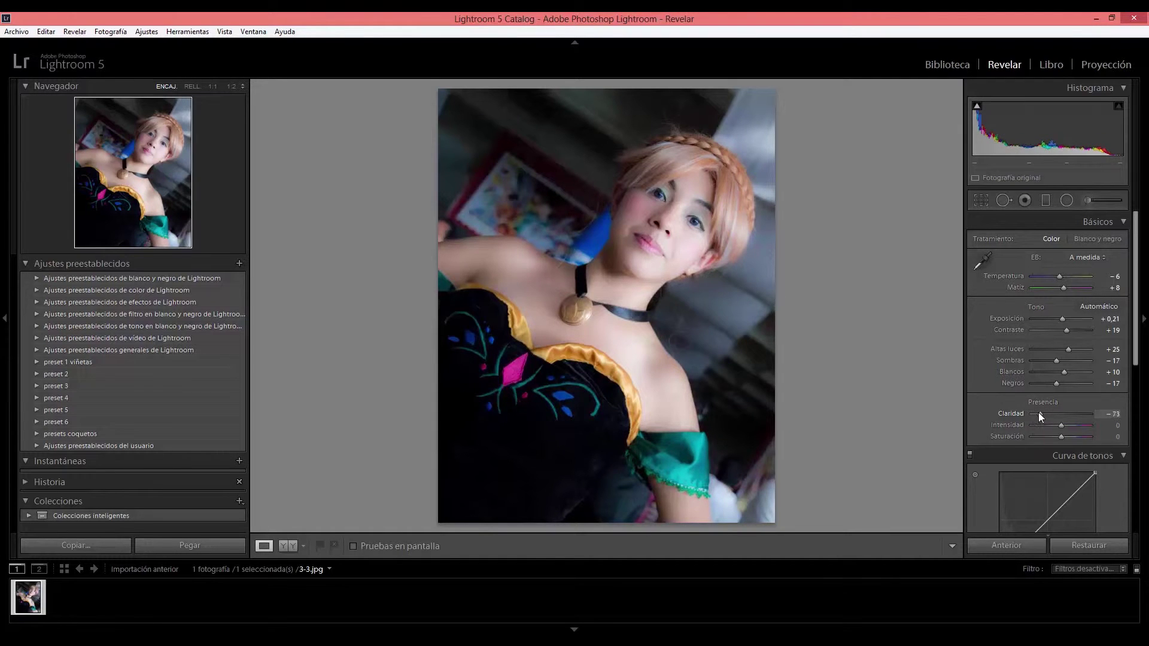
{"action": "left_click_drag", "start_coordinate": [1042, 414], "coordinate": [1032, 411]}
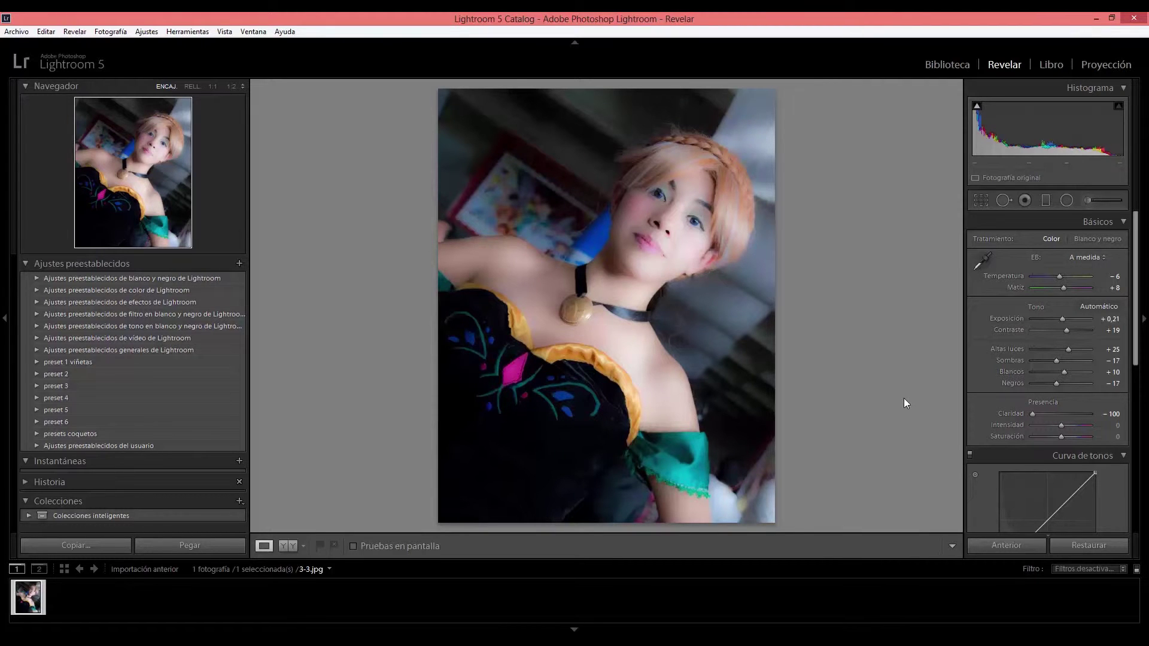
{"action": "left_click_drag", "start_coordinate": [1052, 417], "coordinate": [1097, 411]}
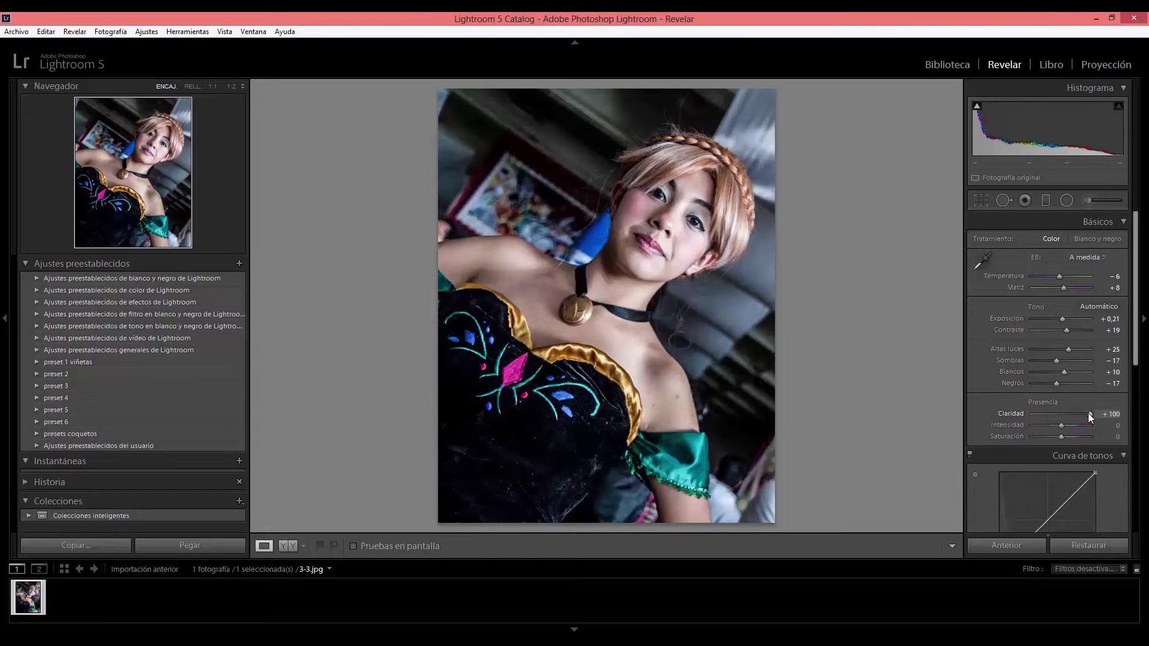
{"action": "left_click_drag", "start_coordinate": [1071, 412], "coordinate": [1064, 413]}
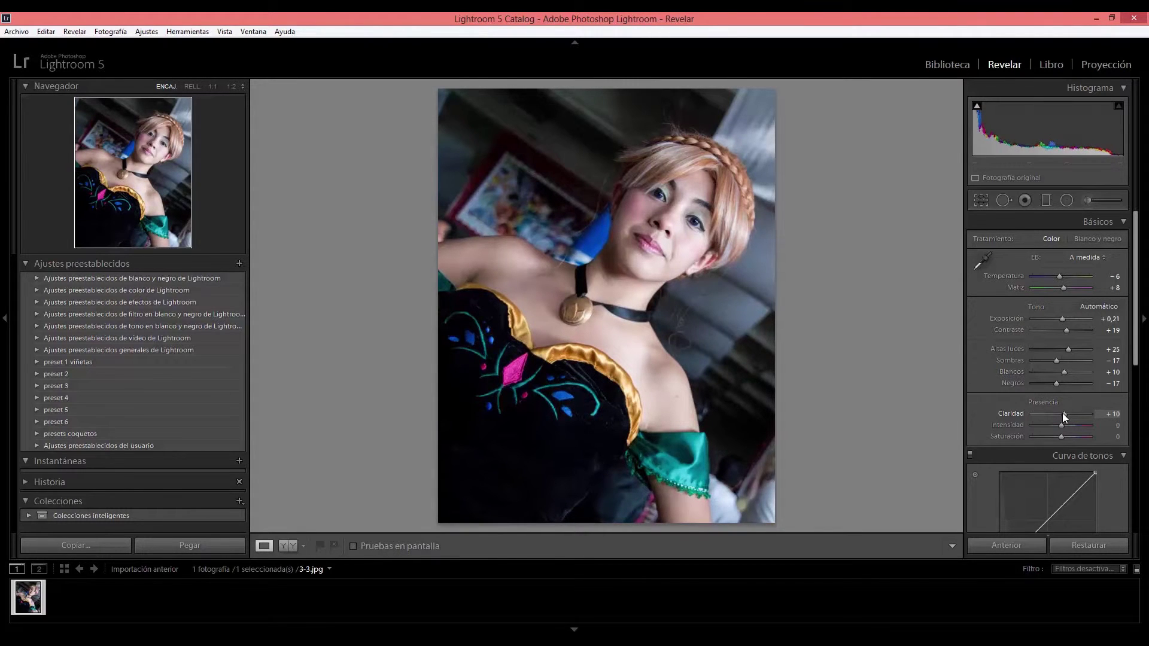
{"action": "left_click_drag", "start_coordinate": [1062, 413], "coordinate": [1058, 412]}
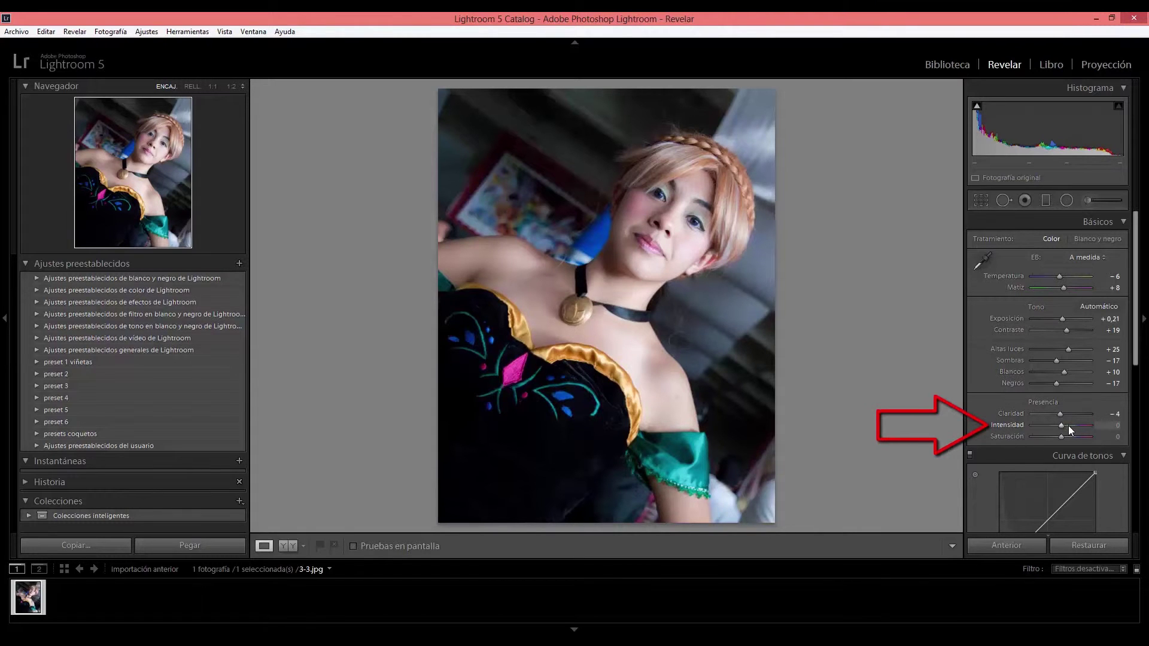
- Raise Intensidad (vibrance) to +15 for richer colours
{"action": "left_click_drag", "start_coordinate": [1060, 425], "coordinate": [1072, 425]}
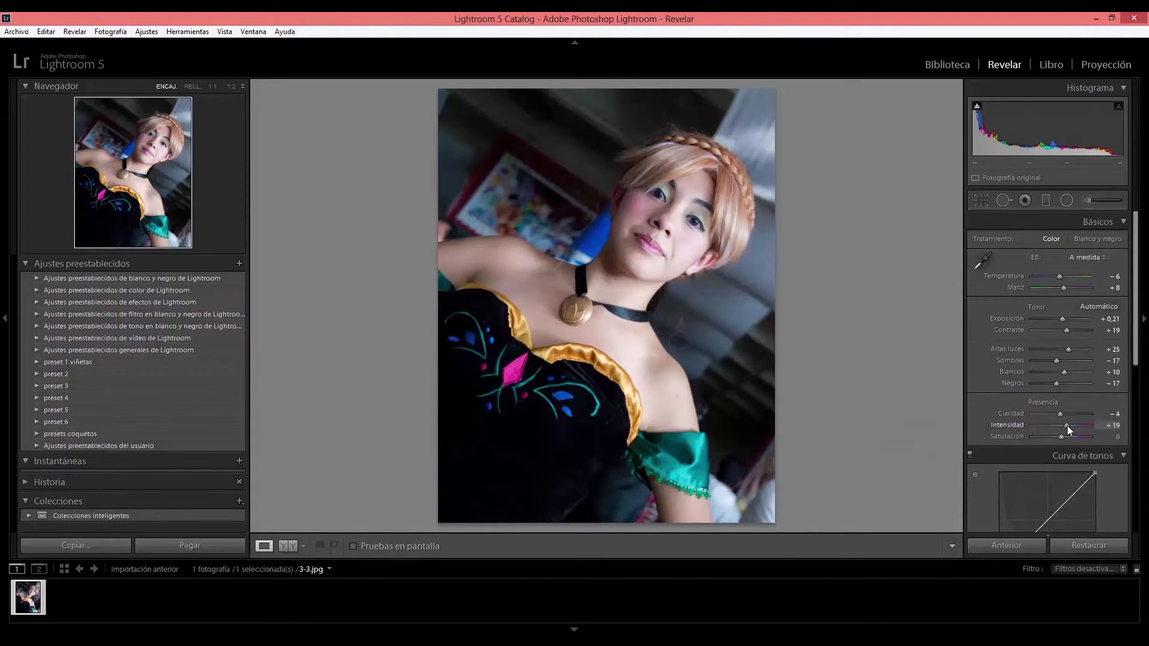
{"action": "mouse_move", "coordinate": [1075, 424]}
{"action": "left_mouse_down"}
{"action": "mouse_move", "coordinate": [1089, 424]}
{"action": "mouse_move", "coordinate": [1035, 425]}
{"action": "mouse_move", "coordinate": [1065, 426]}
{"action": "left_mouse_up"}
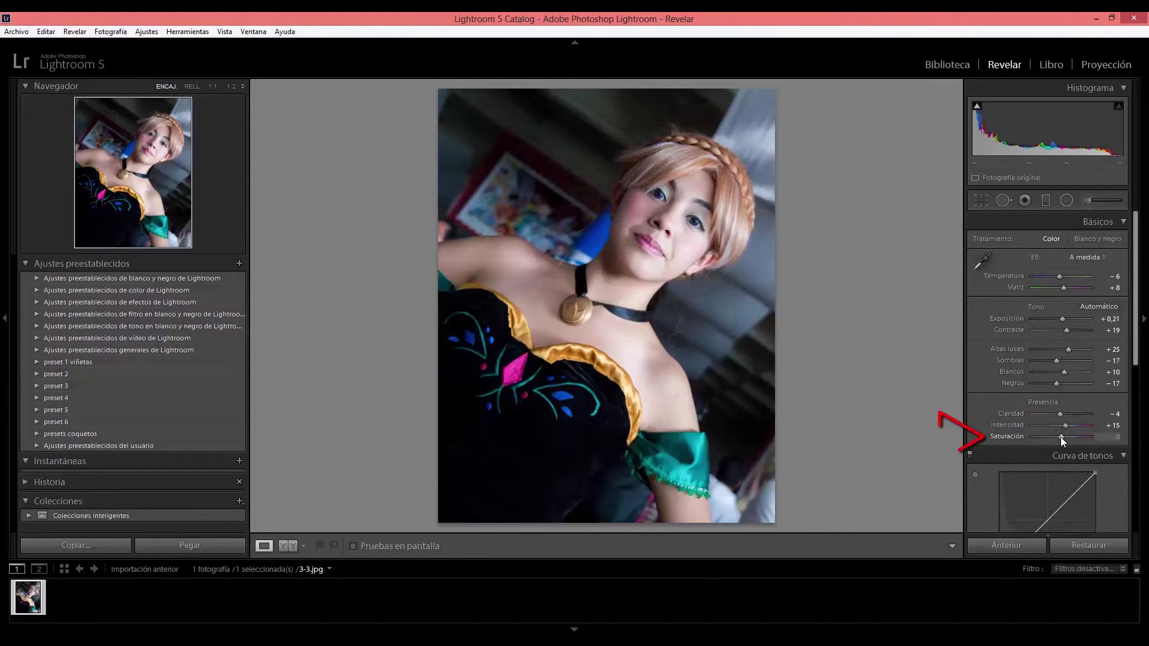
- Preview desaturated and fully saturated looks, then settle Saturación at +10
{"action": "left_click_drag", "start_coordinate": [1060, 437], "coordinate": [1024, 436]}
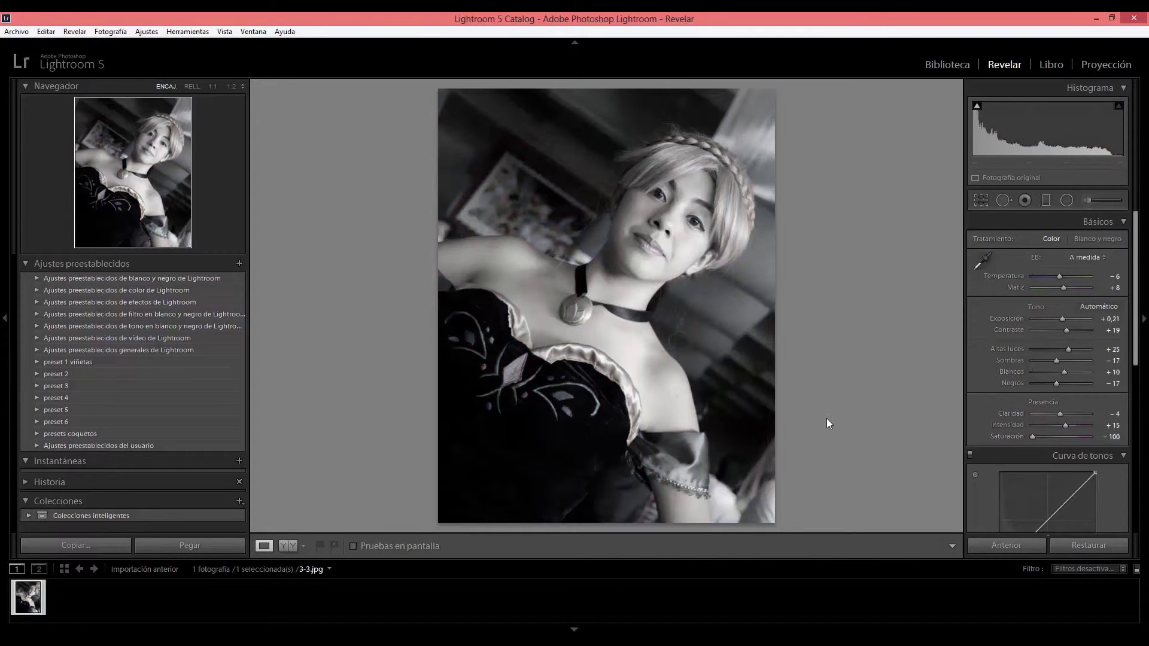
{"action": "left_click_drag", "start_coordinate": [1042, 437], "coordinate": [1093, 437]}
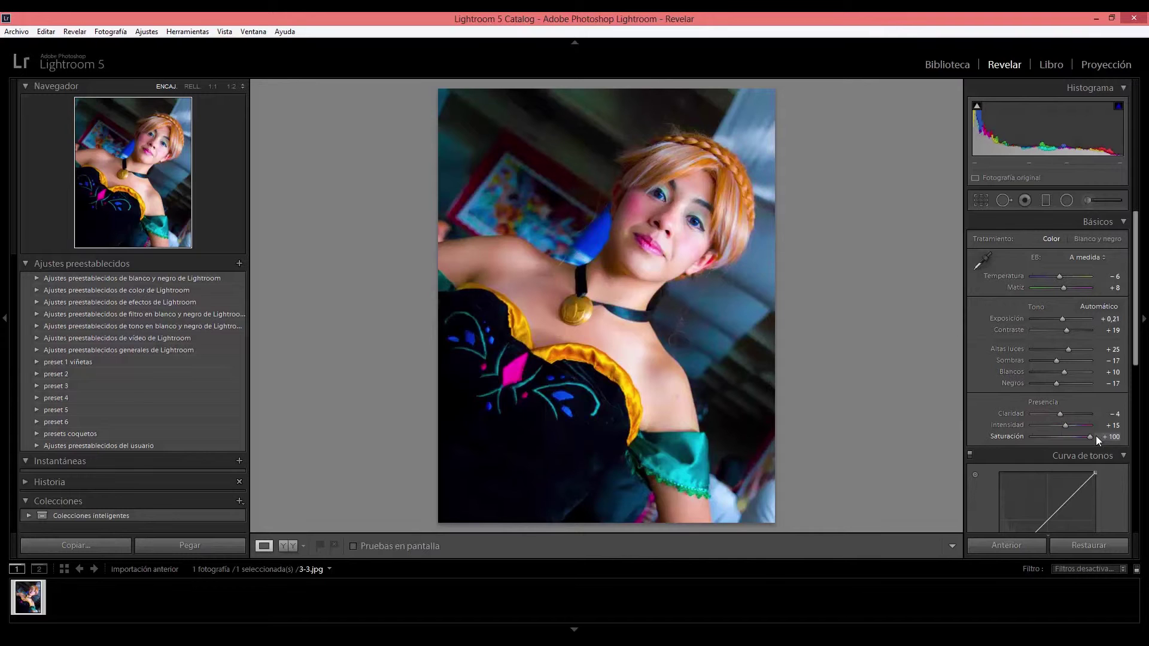
{"action": "left_click_drag", "start_coordinate": [1069, 435], "coordinate": [1067, 435]}
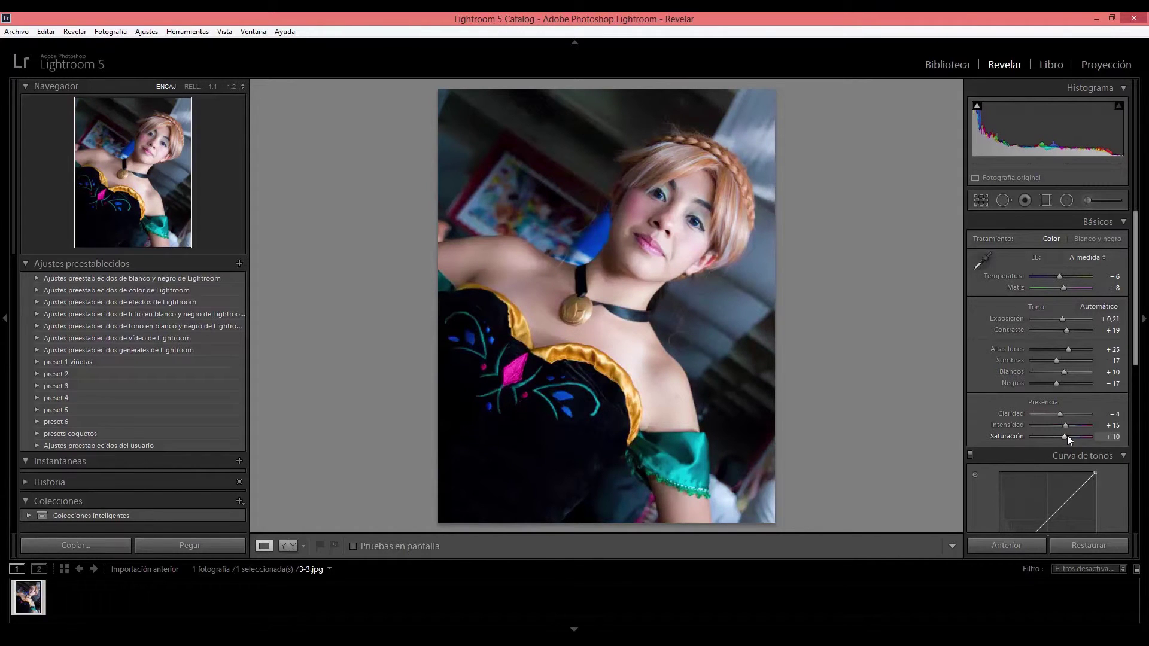
{"action": "left_click_drag", "start_coordinate": [1135, 245], "coordinate": [1127, 305]}
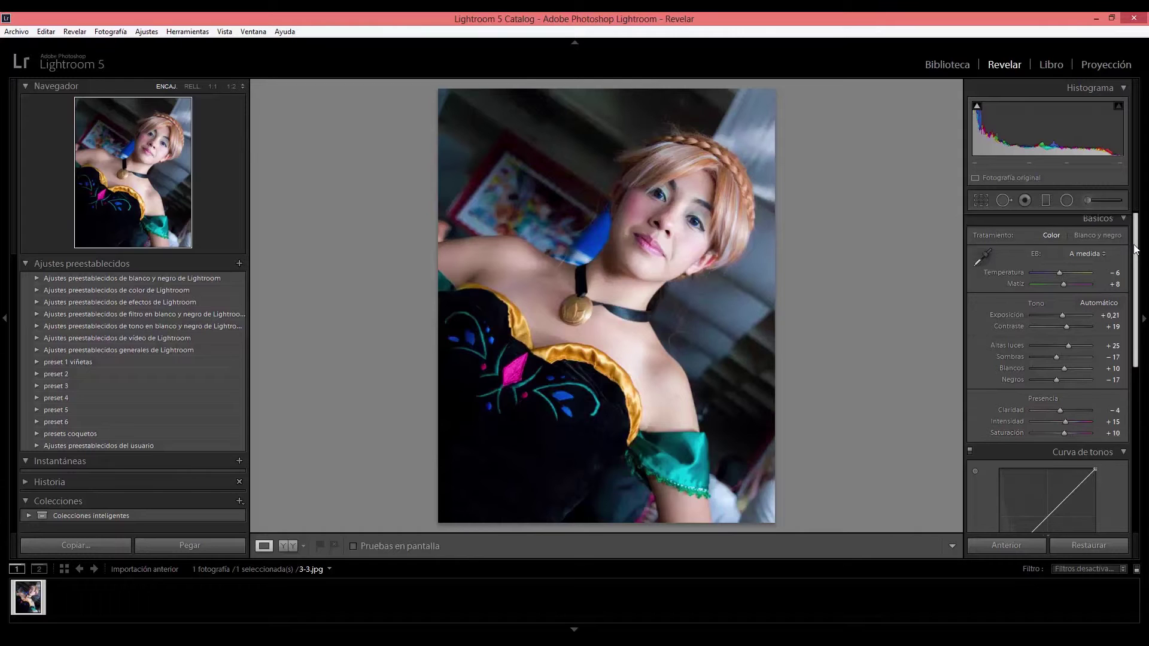
- Scroll the right panel down to the Efectos post-crop vignetting and grain settings
{"action": "scroll", "coordinate": [1126, 307], "scroll_direction": "down", "scroll_amount": 2}
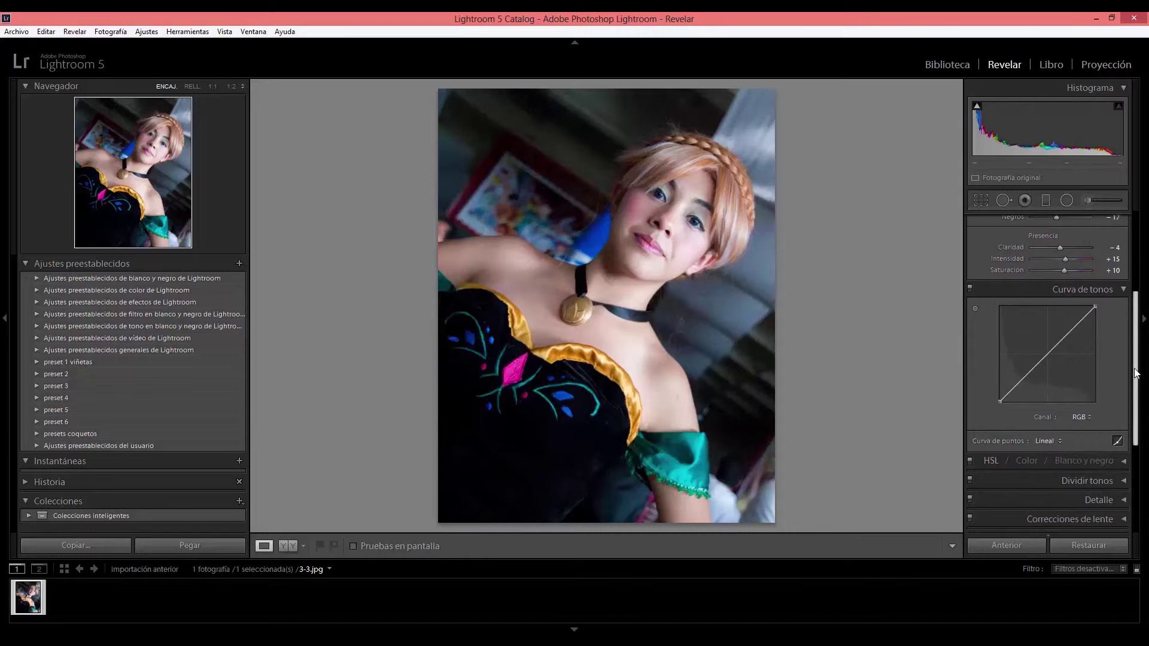
{"action": "left_click_drag", "start_coordinate": [1137, 365], "coordinate": [1137, 453]}
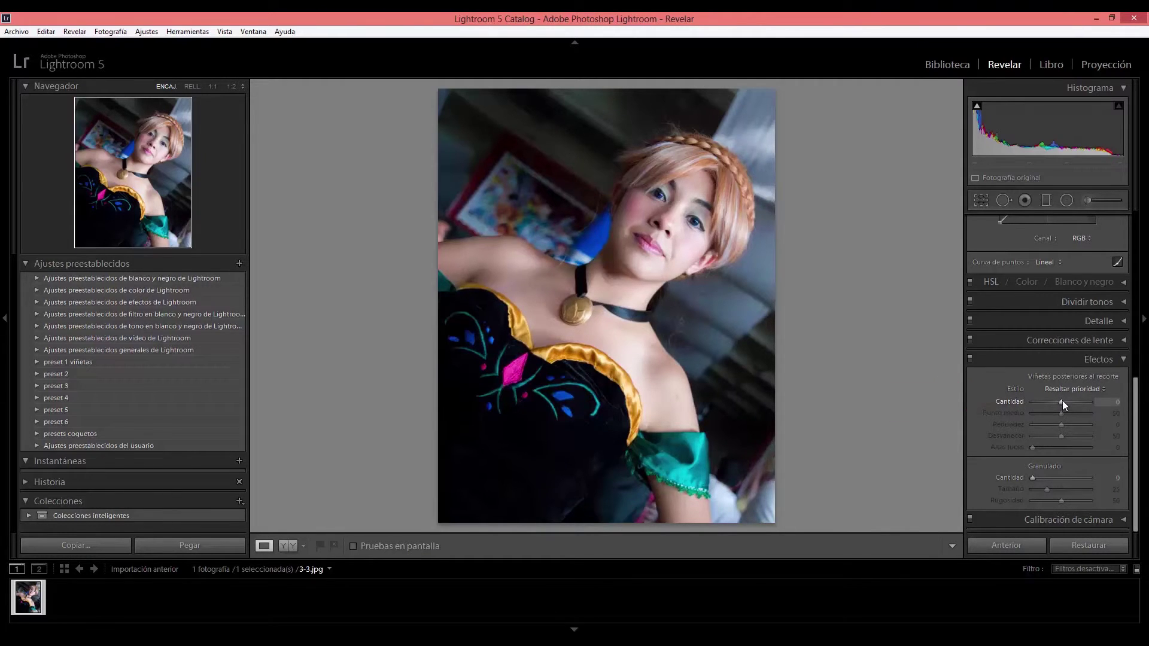
- Preview a dark post-crop vignette at −100, then set its Amount to +42 for a white vignette
{"action": "left_click_drag", "start_coordinate": [1061, 400], "coordinate": [1048, 401]}
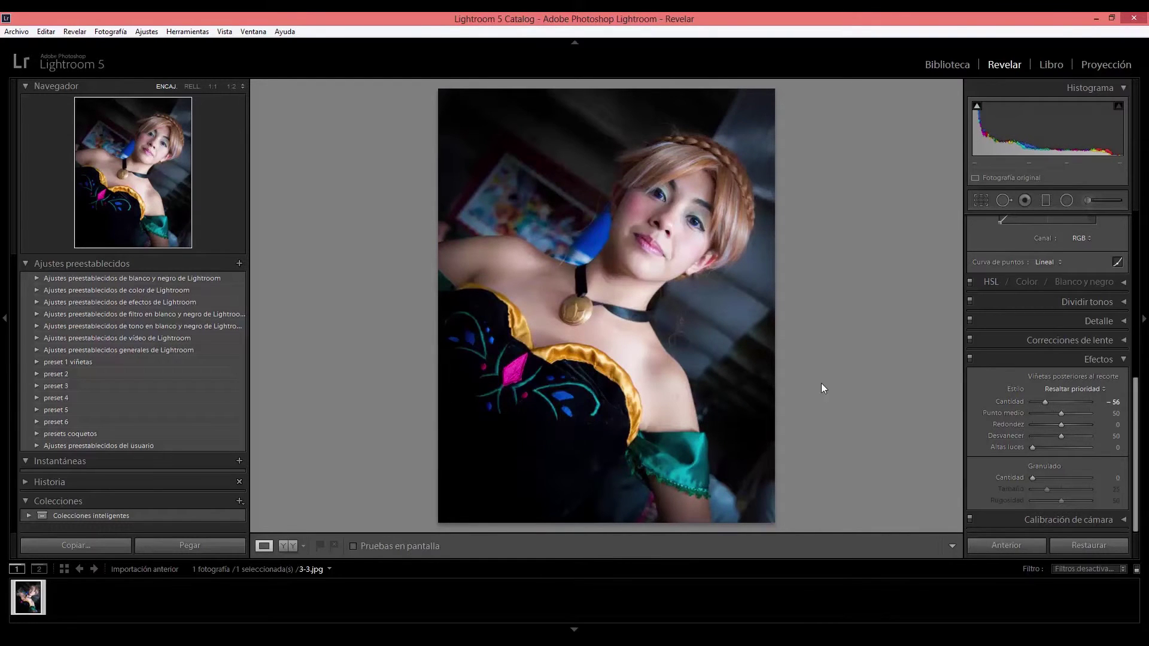
{"action": "left_click_drag", "start_coordinate": [1046, 401], "coordinate": [1029, 400]}
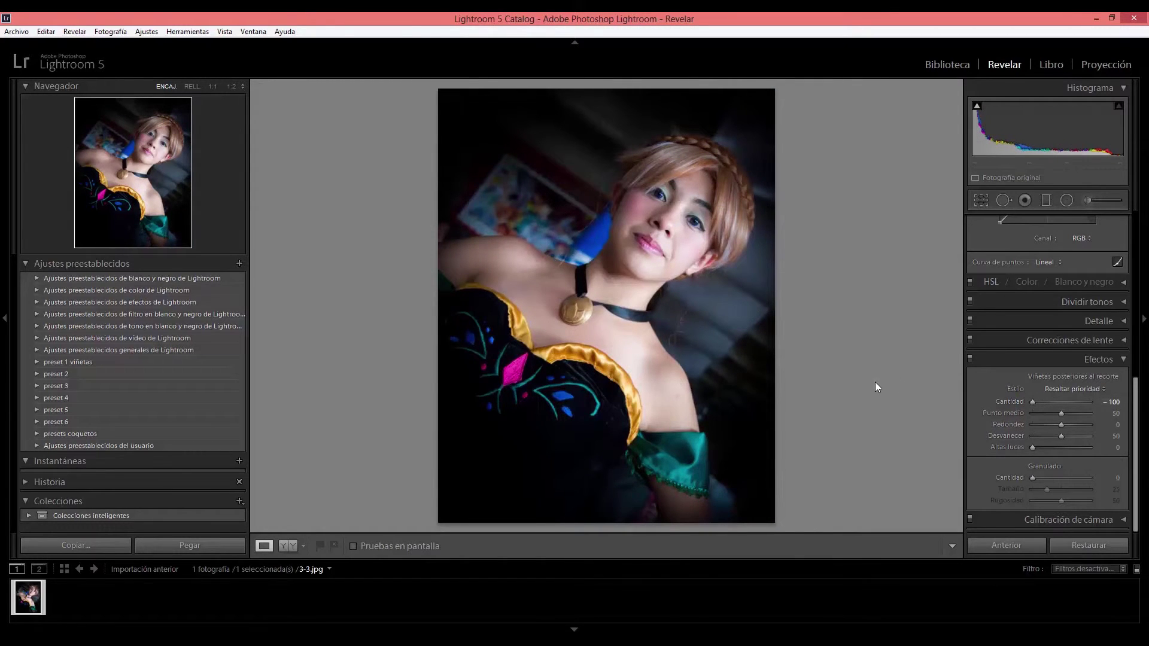
{"action": "left_click_drag", "start_coordinate": [1031, 400], "coordinate": [1071, 401]}
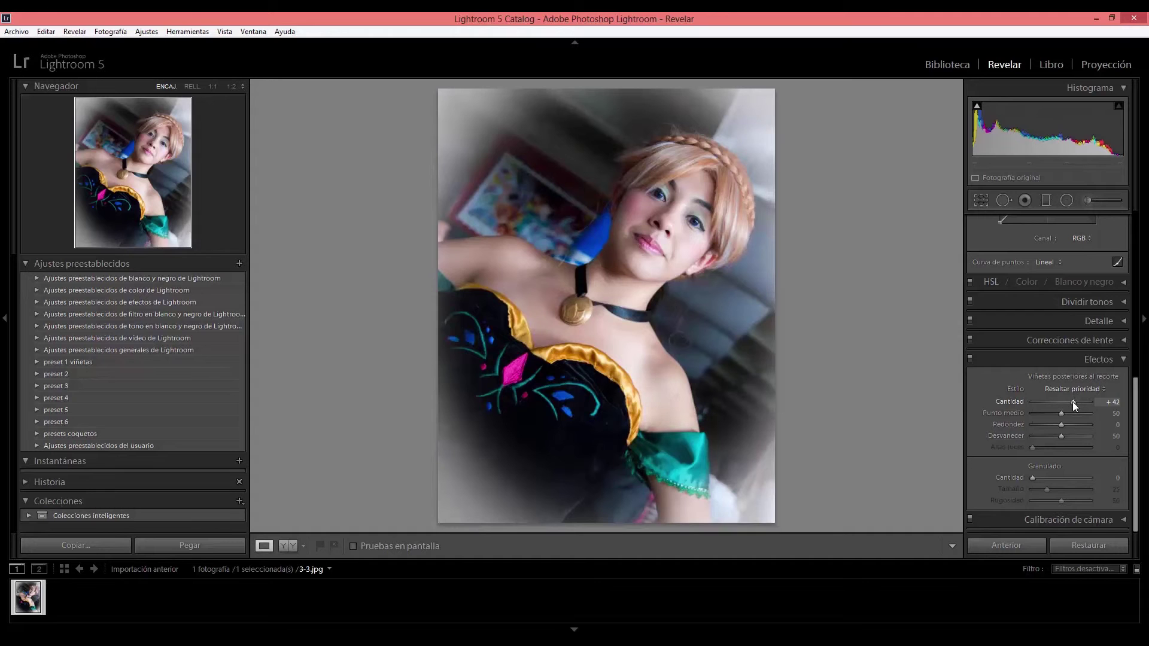
- Shape the white vignette: Midpoint 57, Roundness −23, Feather 44 after trying a harder edge
{"action": "mouse_move", "coordinate": [1060, 414]}
{"action": "left_mouse_down"}
{"action": "mouse_move", "coordinate": [1051, 414]}
{"action": "mouse_move", "coordinate": [1064, 415]}
{"action": "left_mouse_up"}
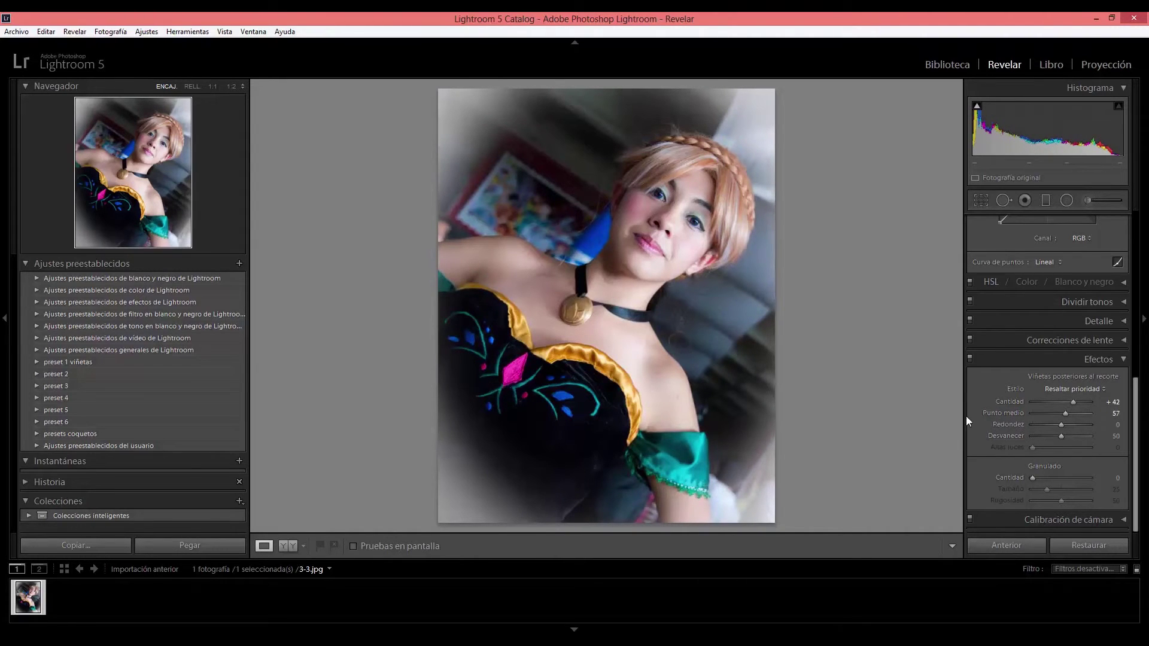
{"action": "left_click_drag", "start_coordinate": [1061, 425], "coordinate": [1054, 426]}
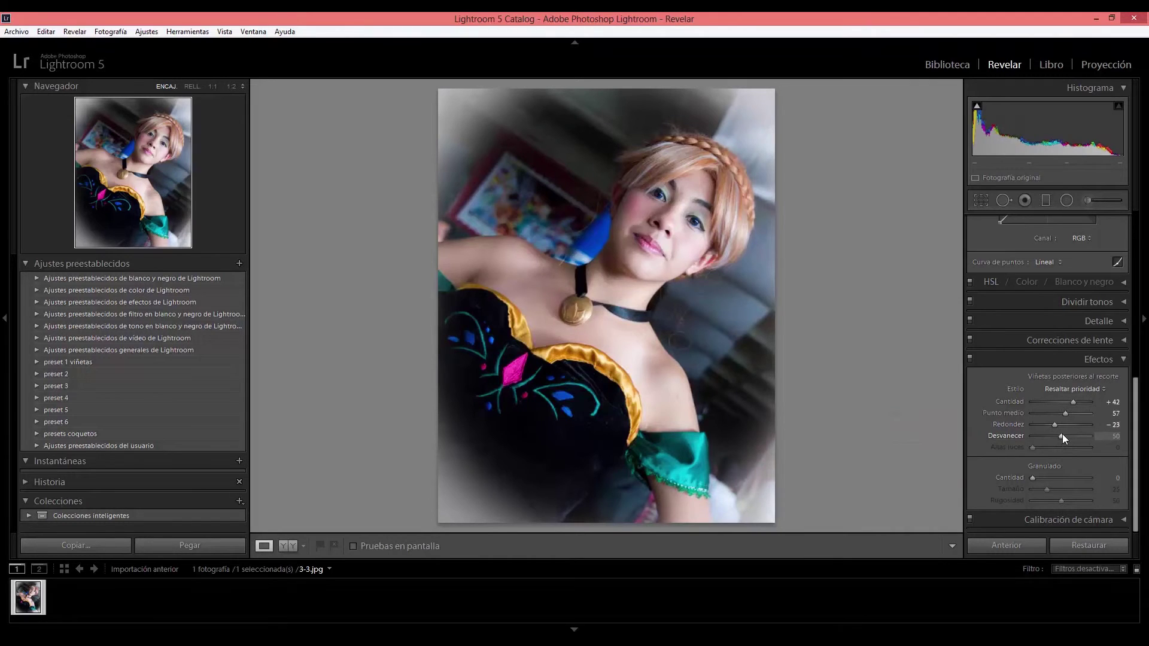
{"action": "left_click_drag", "start_coordinate": [1062, 435], "coordinate": [1031, 436]}
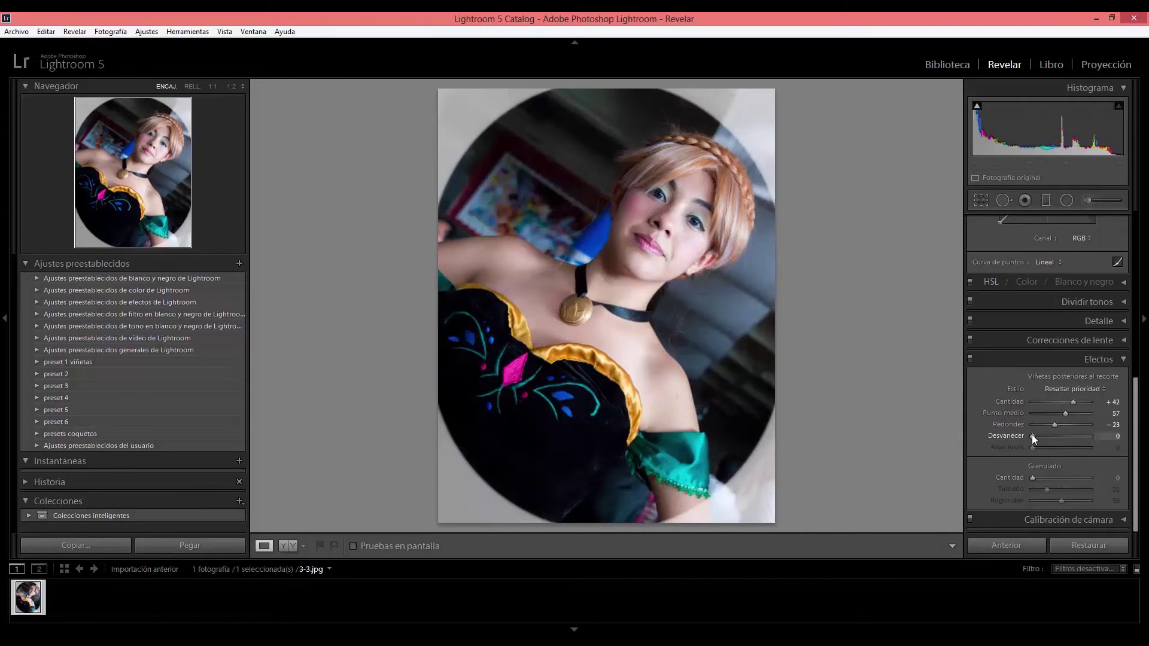
{"action": "mouse_move", "coordinate": [1035, 435]}
{"action": "left_mouse_down"}
{"action": "mouse_move", "coordinate": [1076, 434]}
{"action": "mouse_move", "coordinate": [1057, 433]}
{"action": "left_mouse_up"}
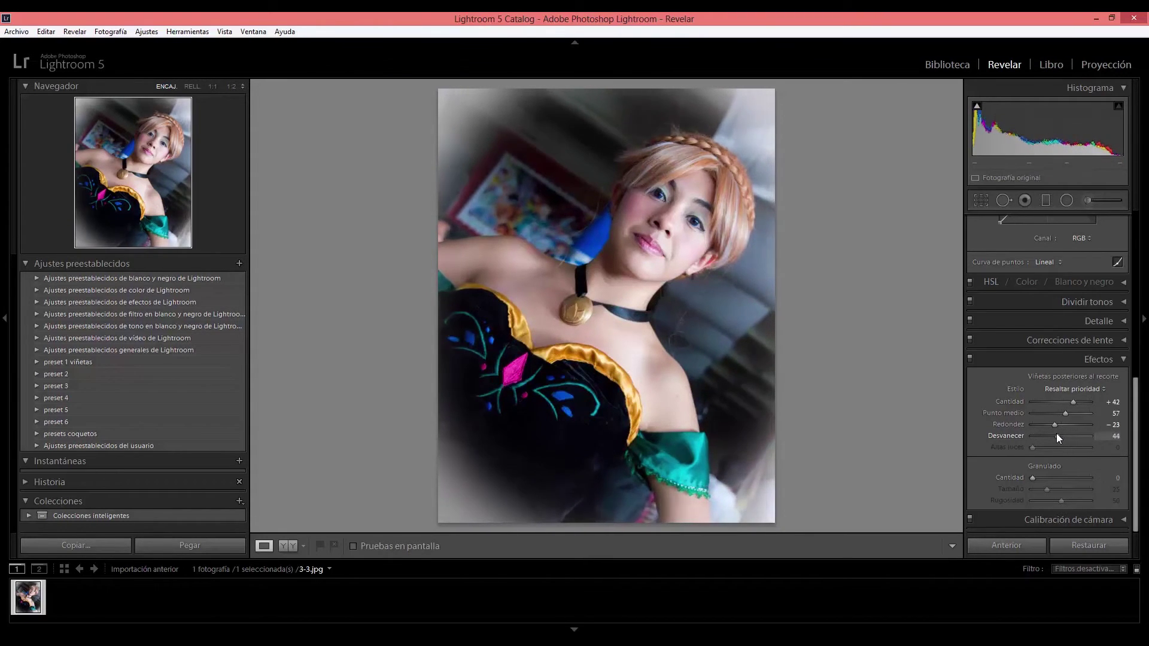